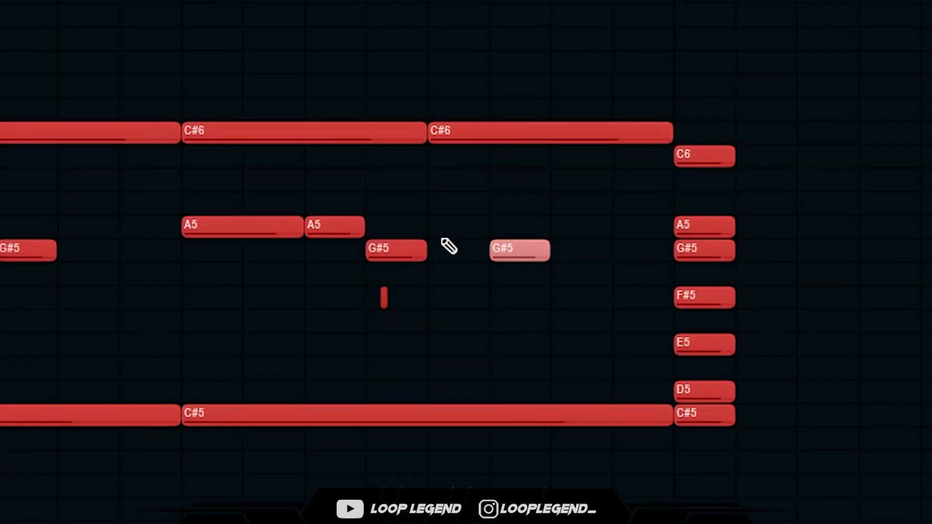
Step: Review the Analog Lab V melody notes and play the pattern through ShaperBox 3's Time effect
left_click_drag(562, 124, 495, 170)
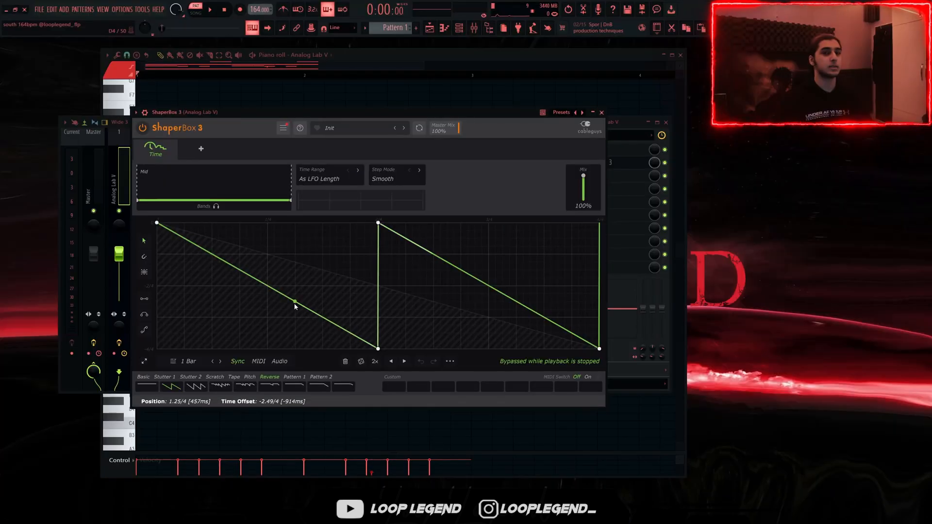
key("space")
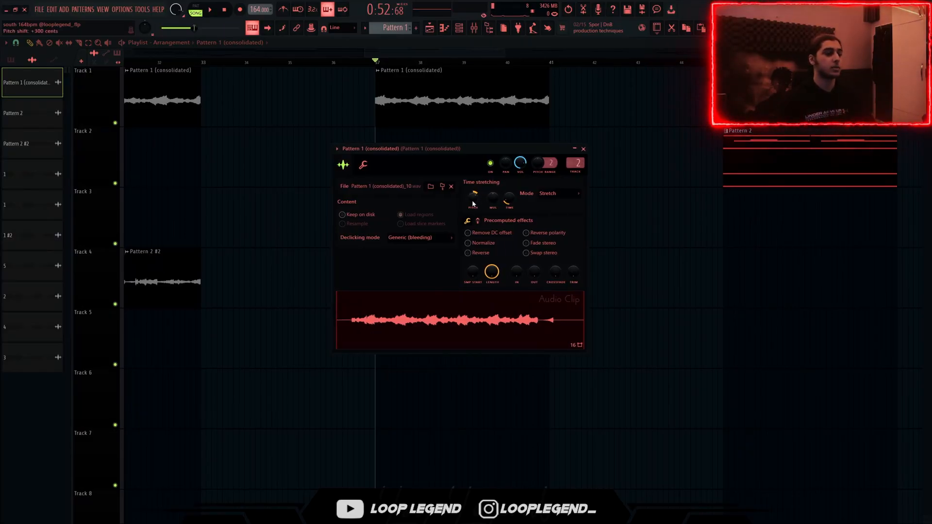
Step: Open the mixer and inspect both Fruity parametric EQ 2 curves on the Pattern 1 (consolidated) track
key("F9")
left_click(602, 163)
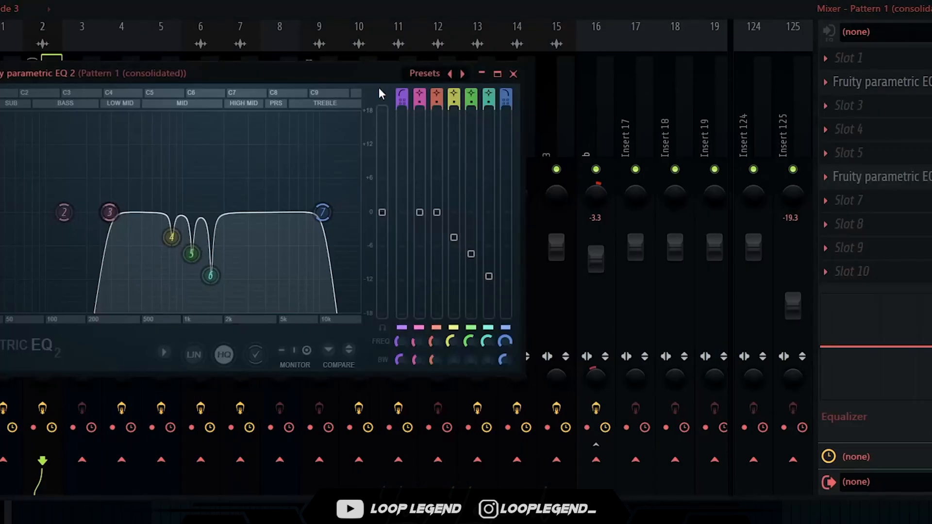
left_click_drag(343, 74, 632, 8)
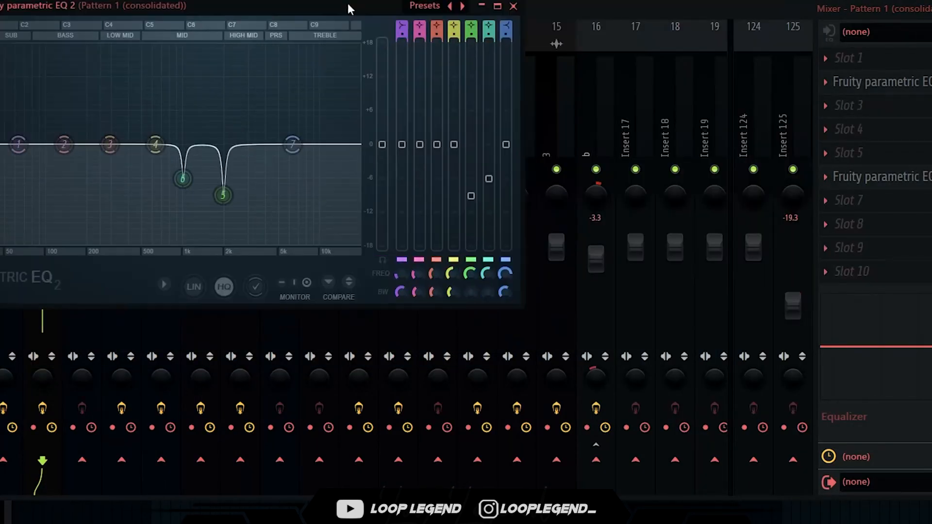
left_click_drag(464, 6, 653, 41)
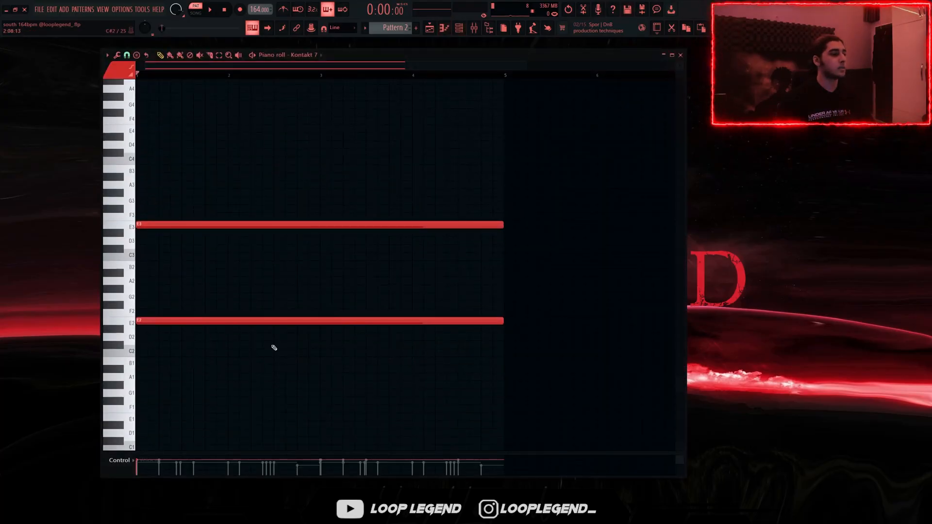
Step: Examine the sustained Kontakt 7 notes in Pattern 2 and play the pattern back
left_click_drag(557, 405, 116, 212)
left_click_drag(148, 173, 302, 364)
left_click(181, 355, "ctrl")
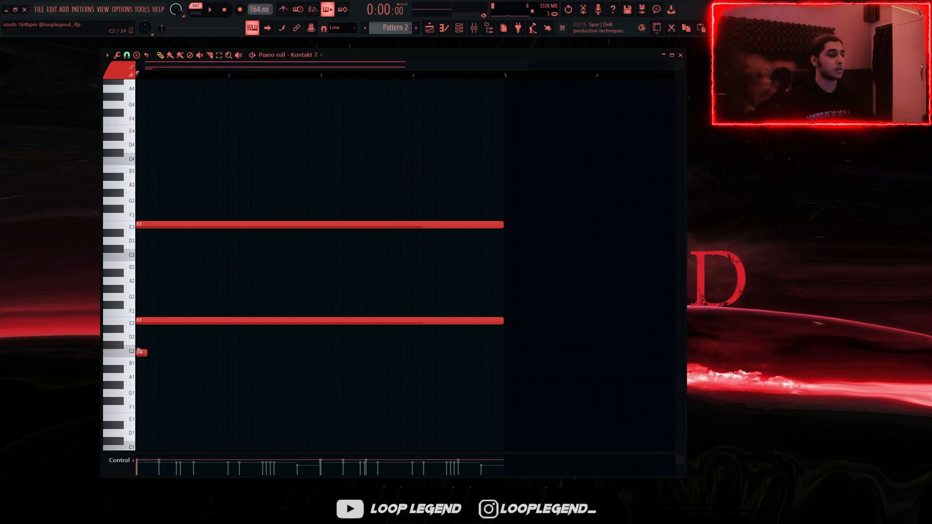
key("space")
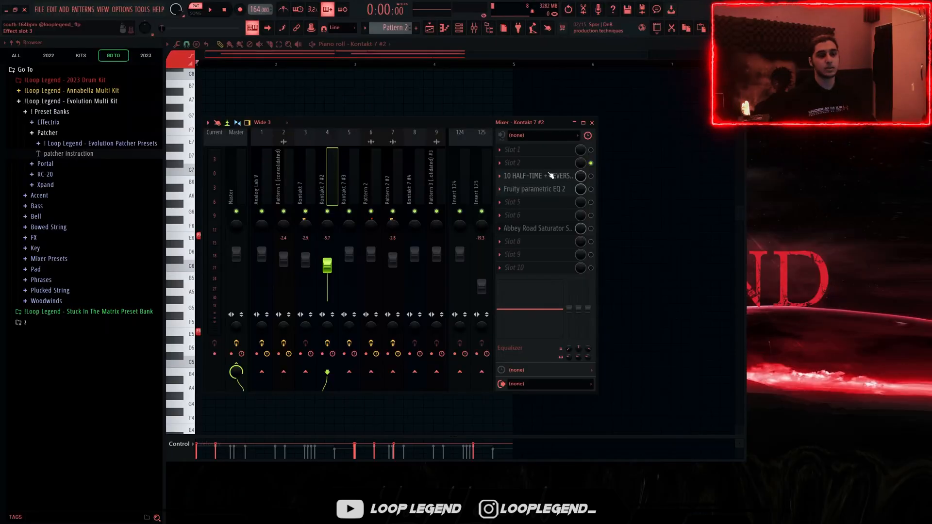
Step: Inspect the 10 HALF-TIME + REVERSE Patcher preset on the Kontakt 7 #2 mixer track and enable it
left_click(537, 179)
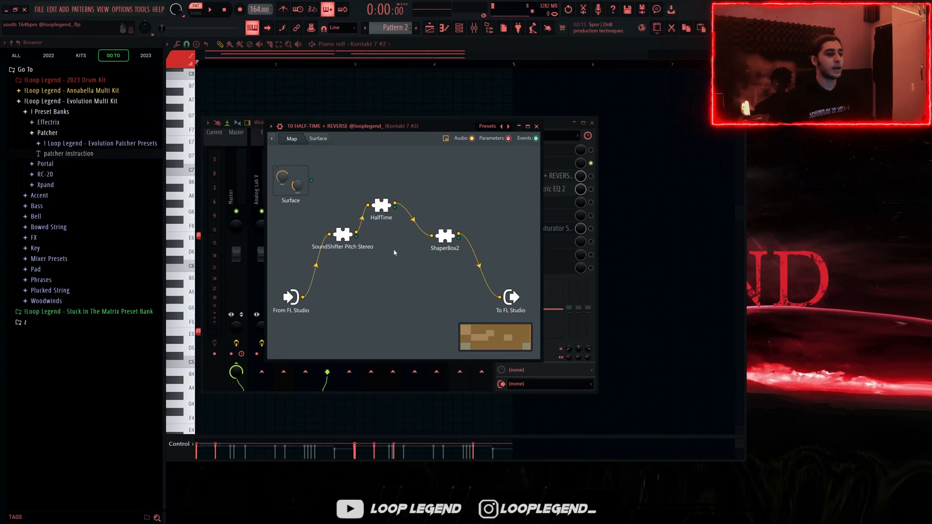
key("Escape")
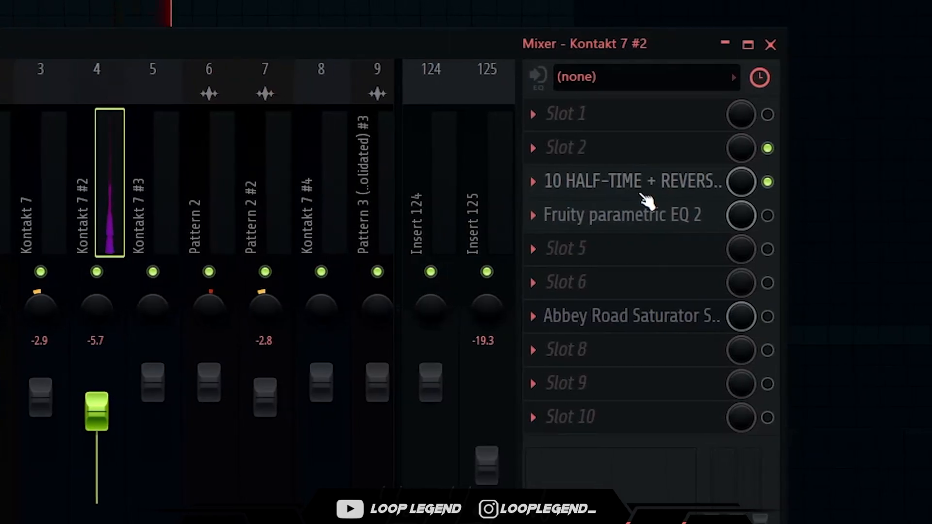
left_click(762, 182)
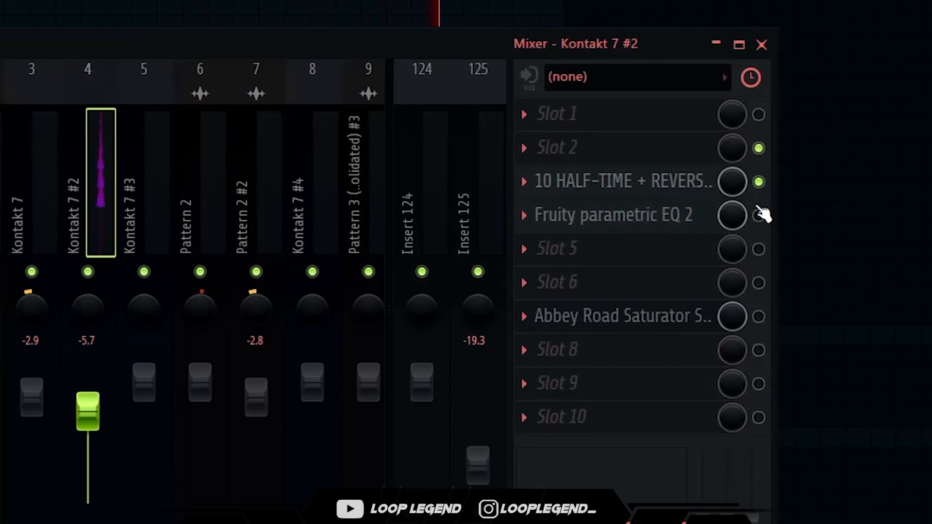
Step: Enable Fruity parametric EQ 2 and Abbey Road Saturator on the Kontakt 7 #2 mixer track and view their settings
left_click(755, 220)
left_click_drag(429, 101, 419, 47)
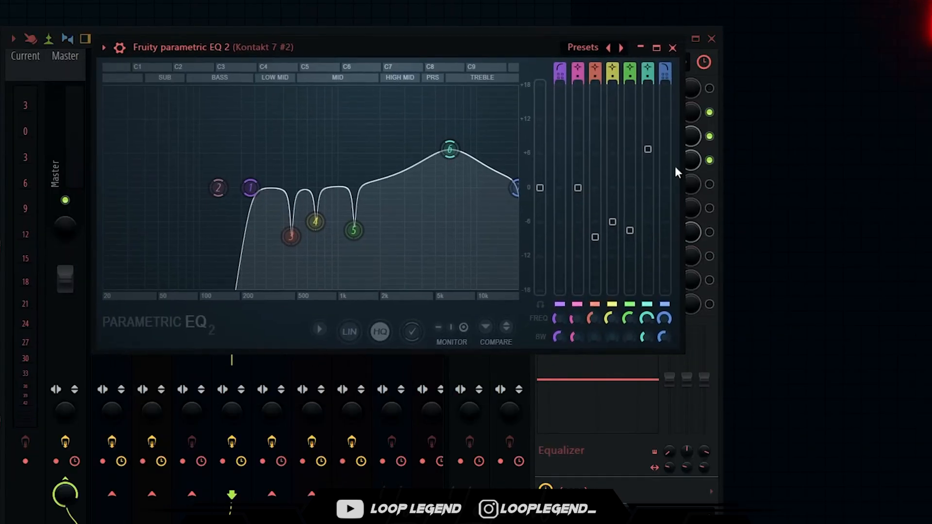
left_click(710, 235)
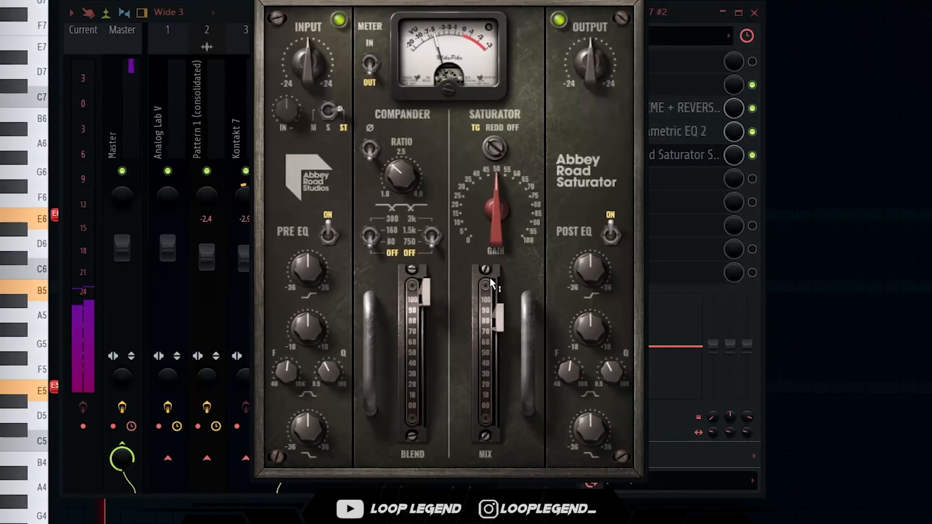
key("Escape")
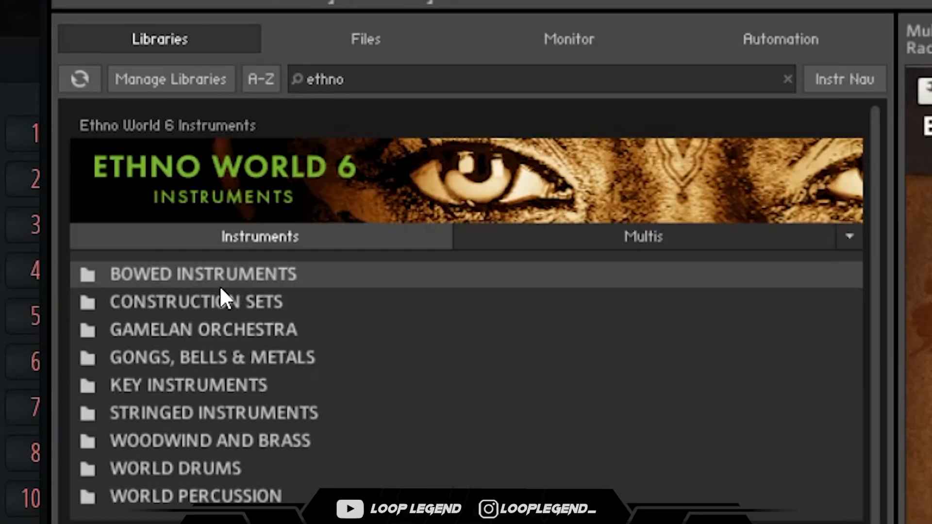
Step: Browse the Ethno World 6 library to the Dilruba folder within Bowed Instruments
double_click(175, 286)
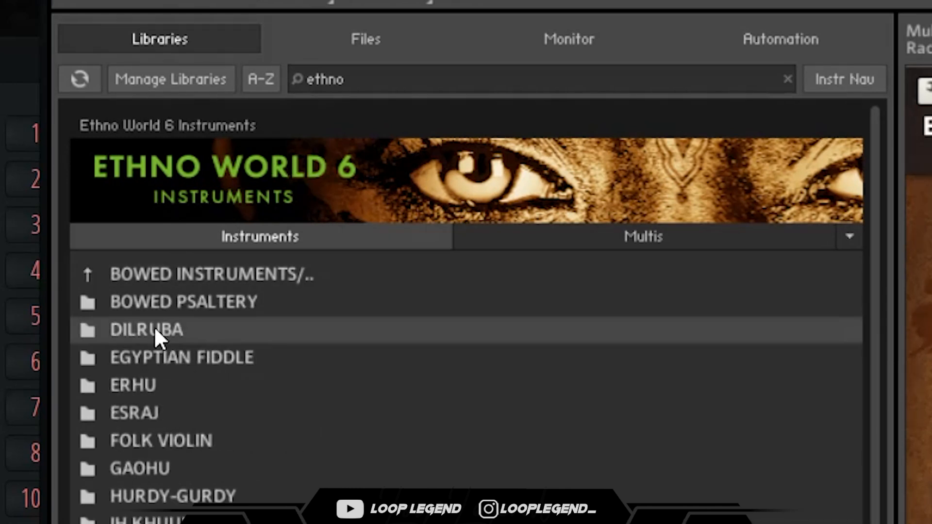
double_click(188, 330)
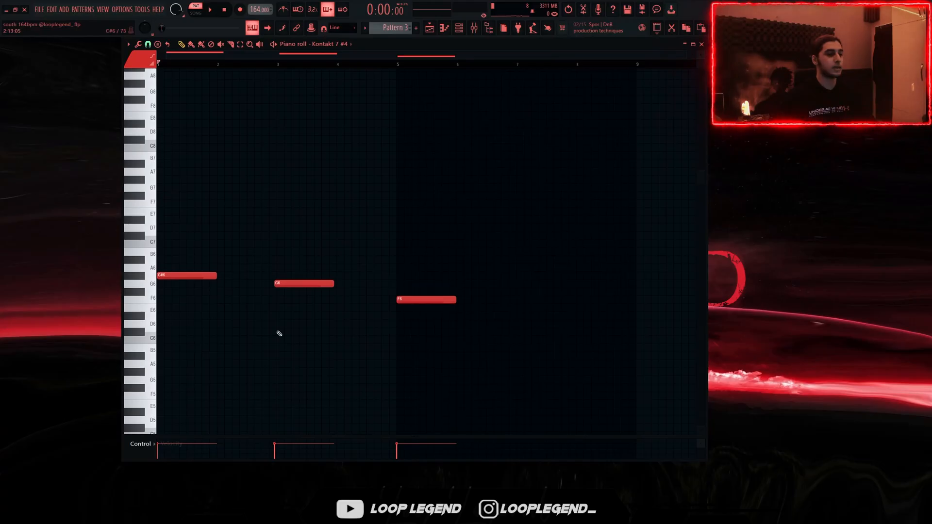
Step: Play back the Kontakt 7 #4 melody notes, including the section from bar 5
key("space")
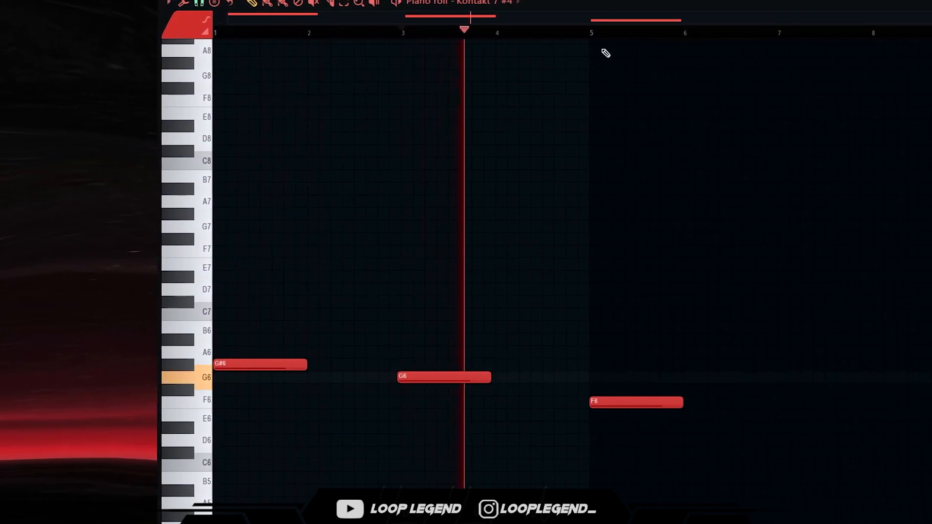
left_click(592, 35)
key("space")
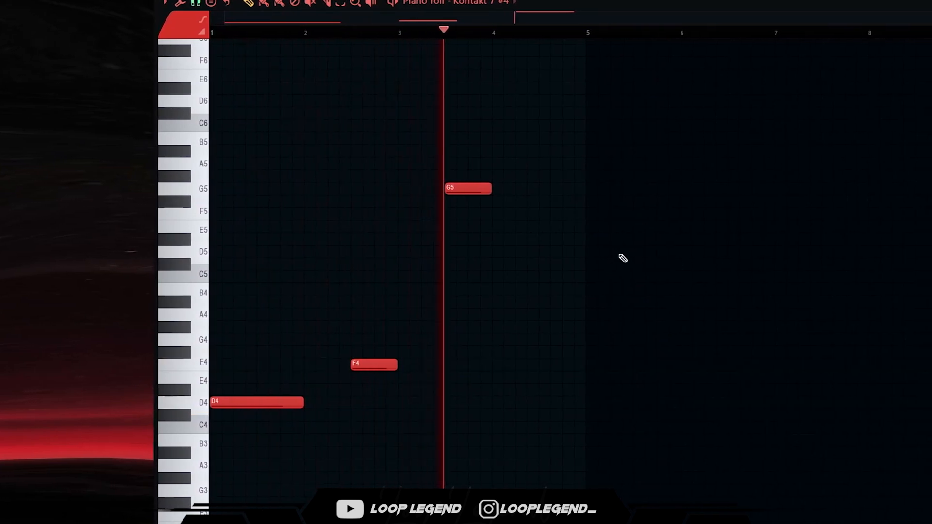
key("space")
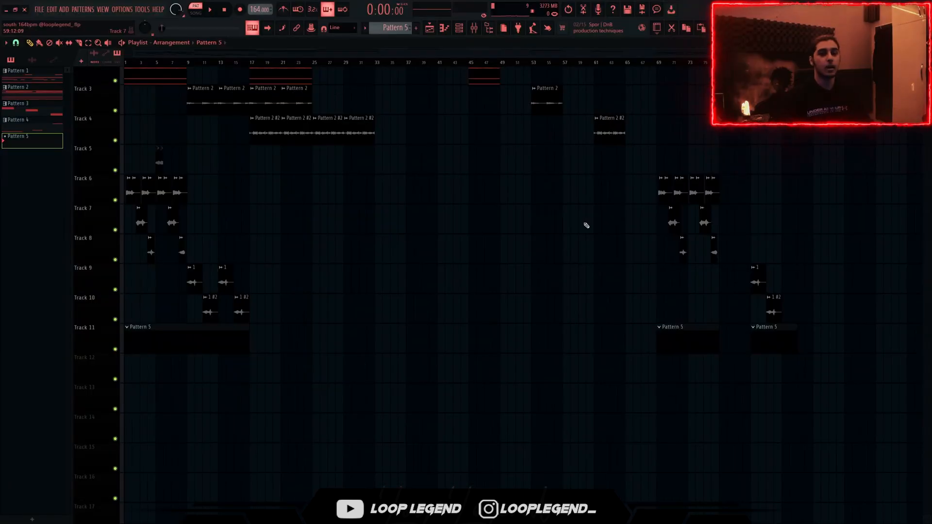
Step: Examine the audio clips placed from bar 69 onward in the playlist and open the 1 #2 clip
scroll(770, 215, "up", 7)
scroll(275, 127, "down", 2)
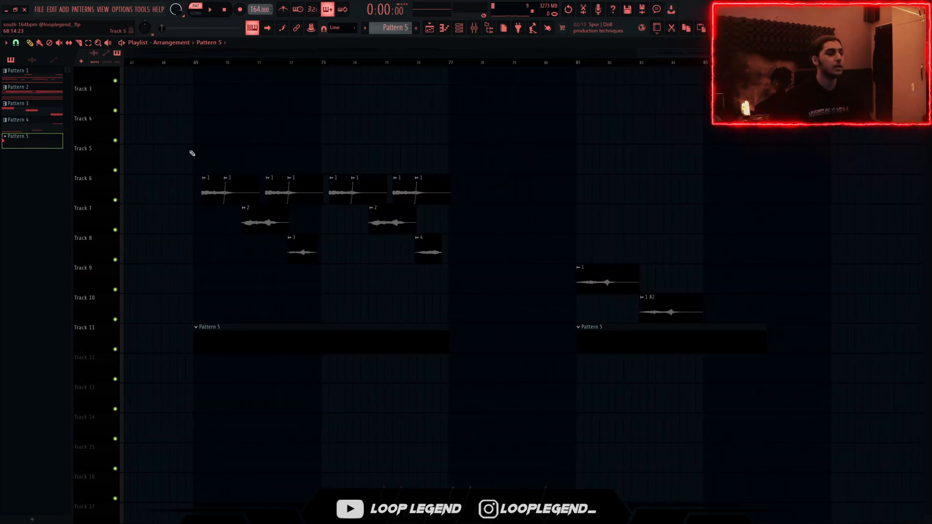
scroll(193, 152, "up", 3)
scroll(200, 59, "left", 1)
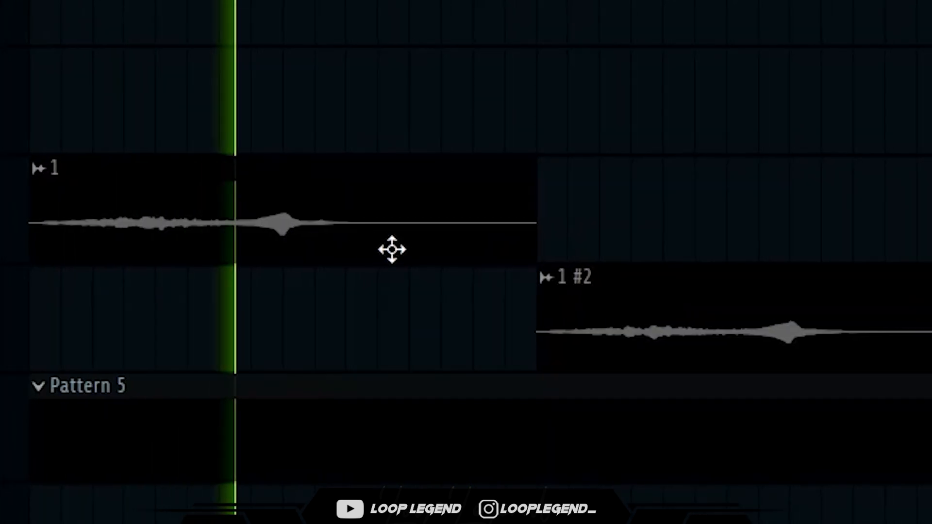
double_click(782, 343)
left_click(334, 186)
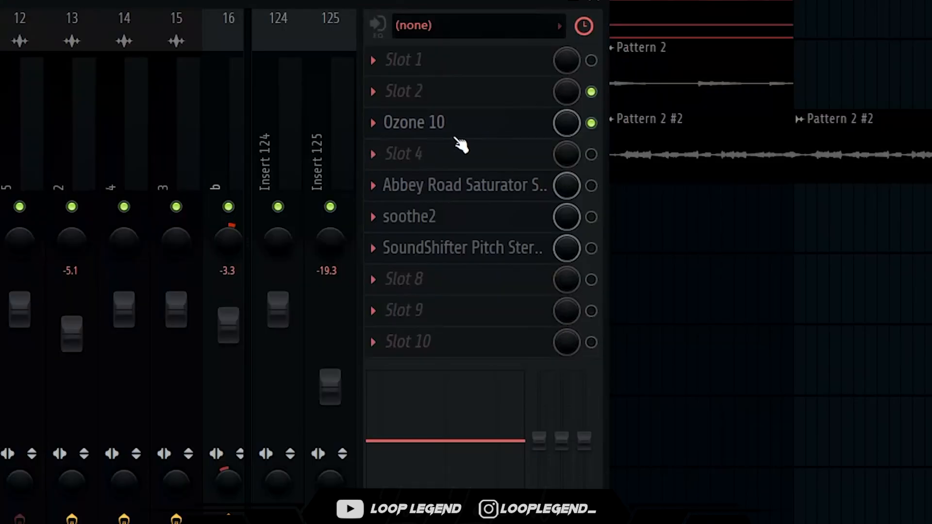
Step: Open Ozone 10 on the Master track and view its Vintage Limiter and Maximizer modules
left_click(453, 134)
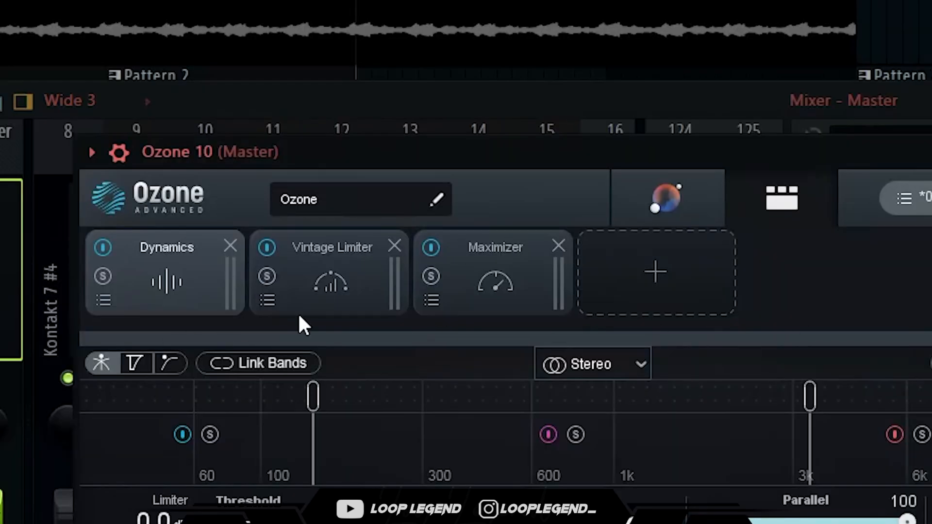
left_click(331, 292)
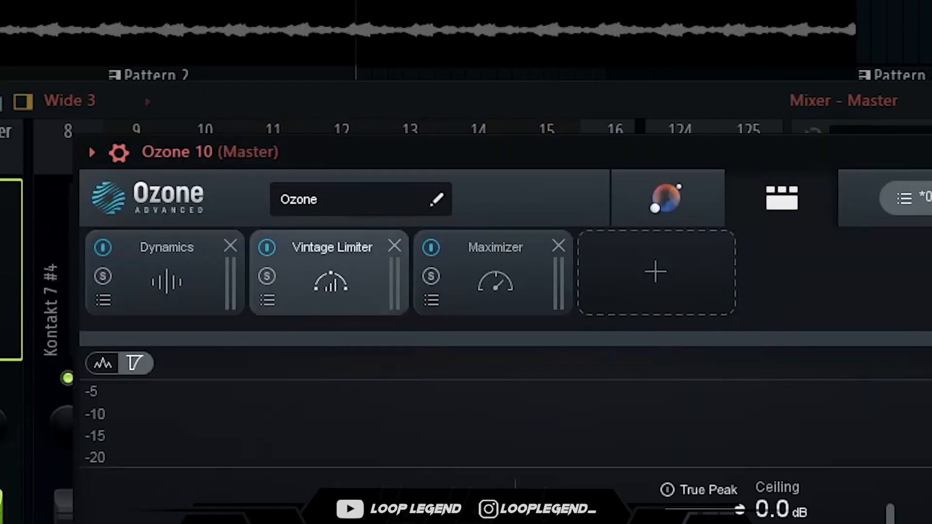
left_click(495, 275)
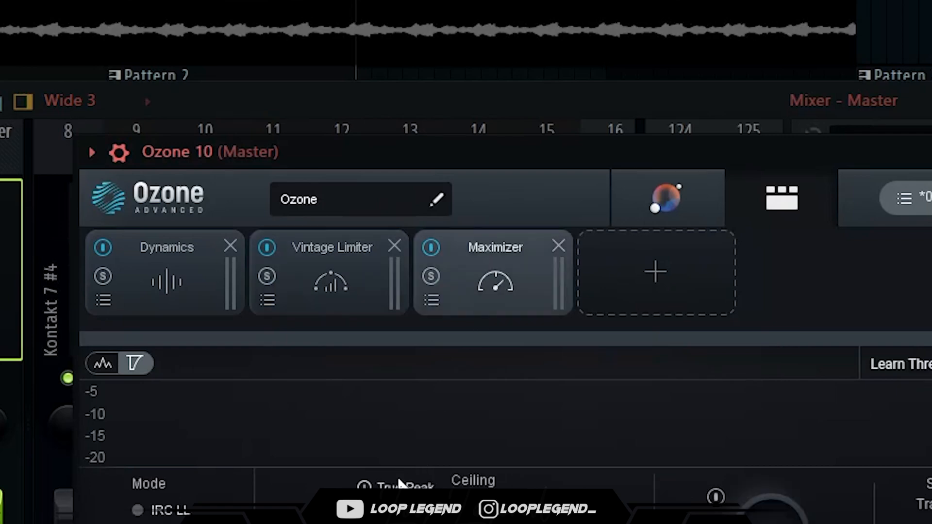
Step: Review Ozone 10's Dynamics settings for all four bands, followed by the Vintage Limiter and Maximizer settings
left_click(202, 298)
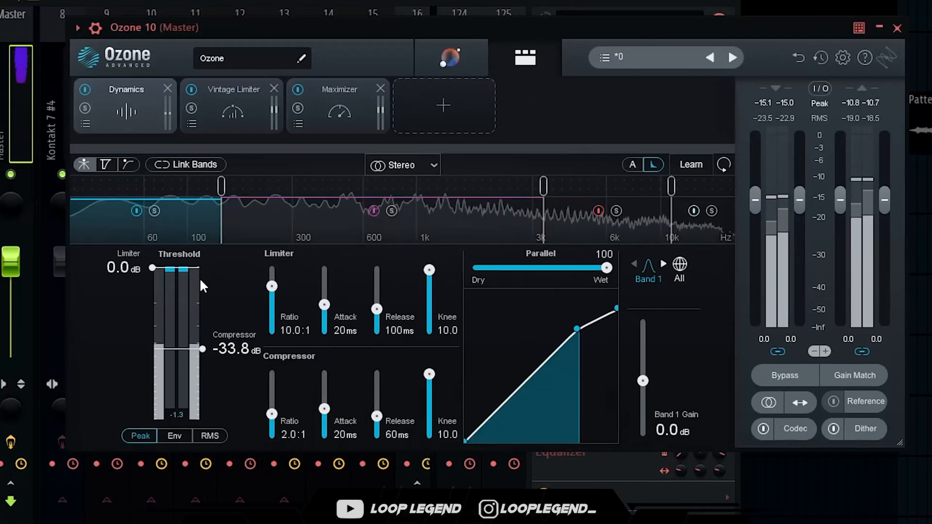
left_click(351, 180)
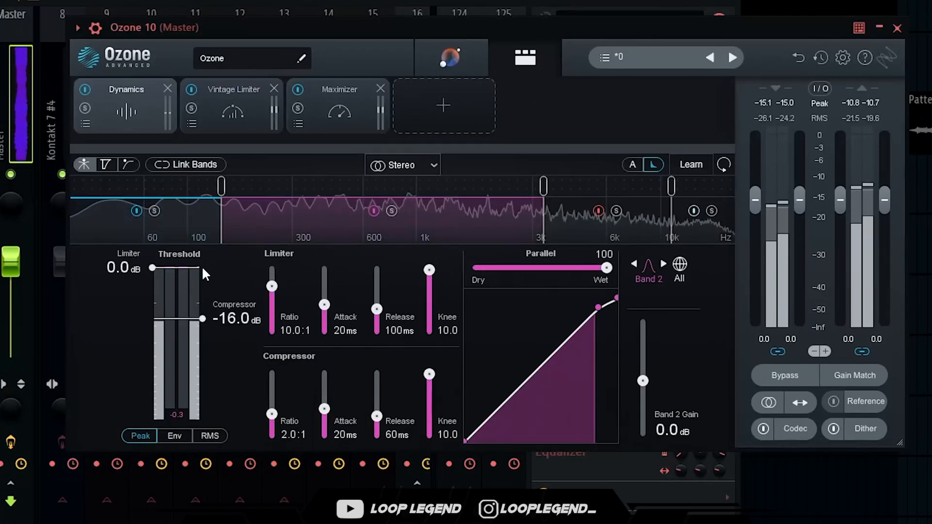
left_click(599, 230)
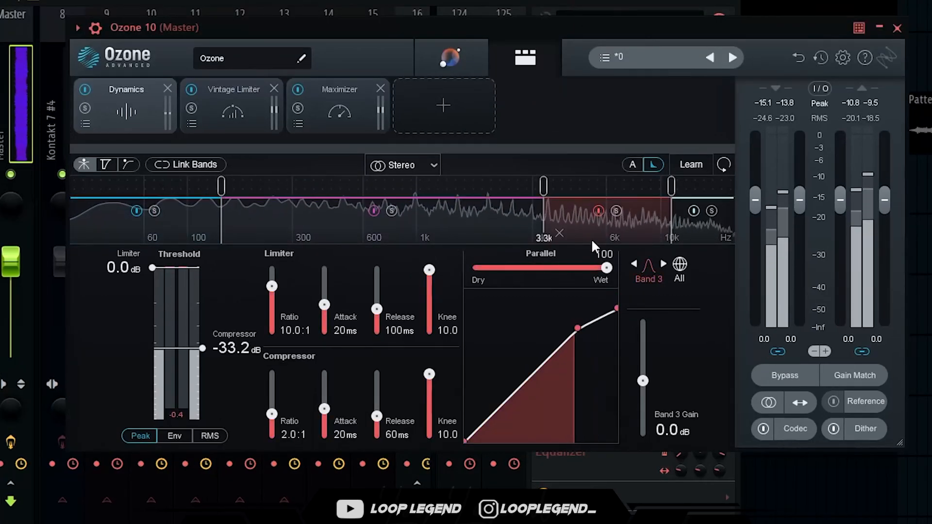
left_click(711, 232)
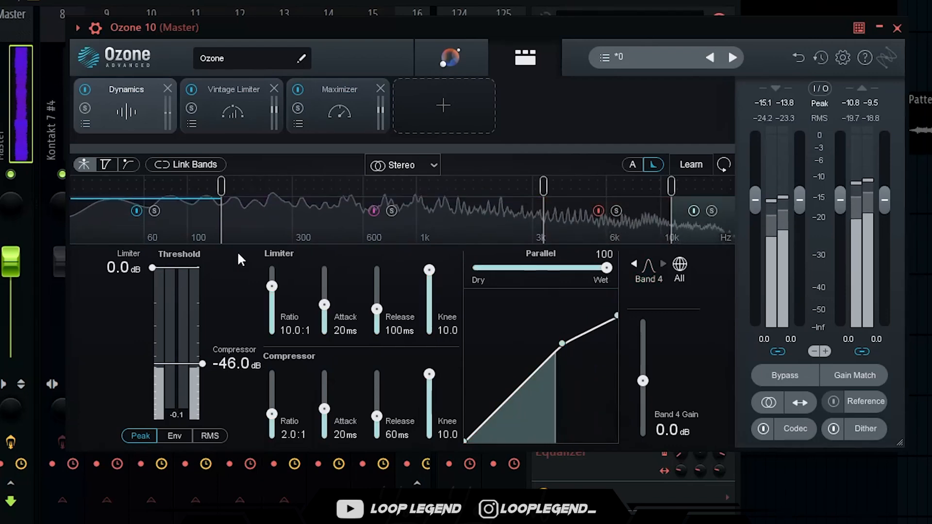
left_click(233, 102)
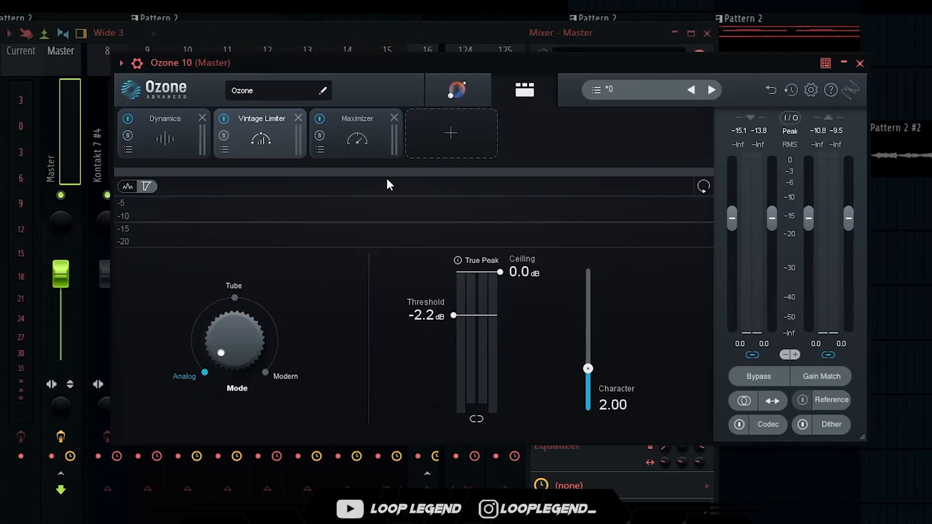
left_click(359, 129)
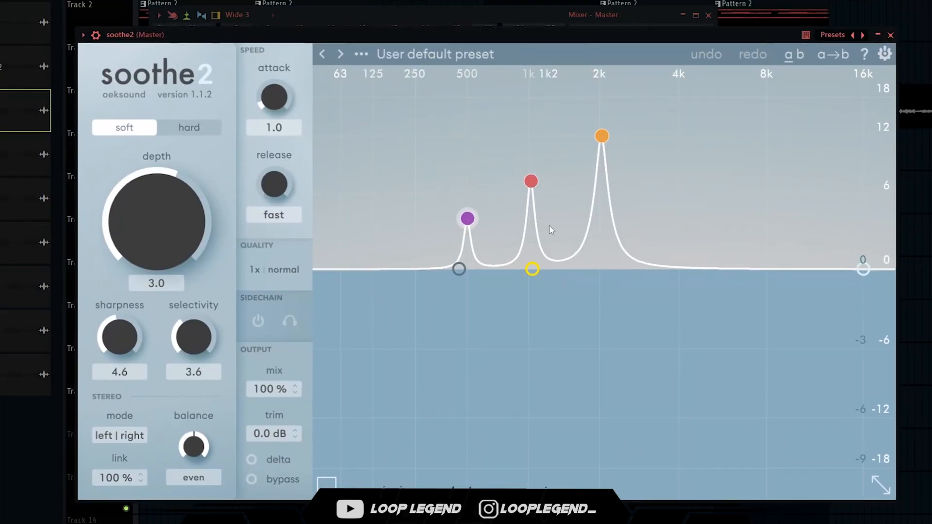
Step: Audition soothe2's delta signal on the Master track and open the SoundShifter Pitch Stereo effect
left_click(271, 456)
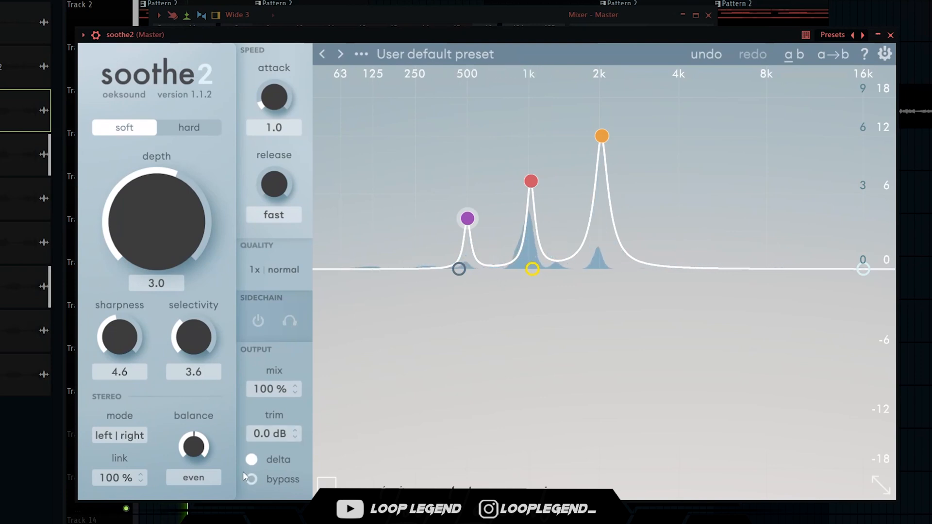
left_click(259, 461)
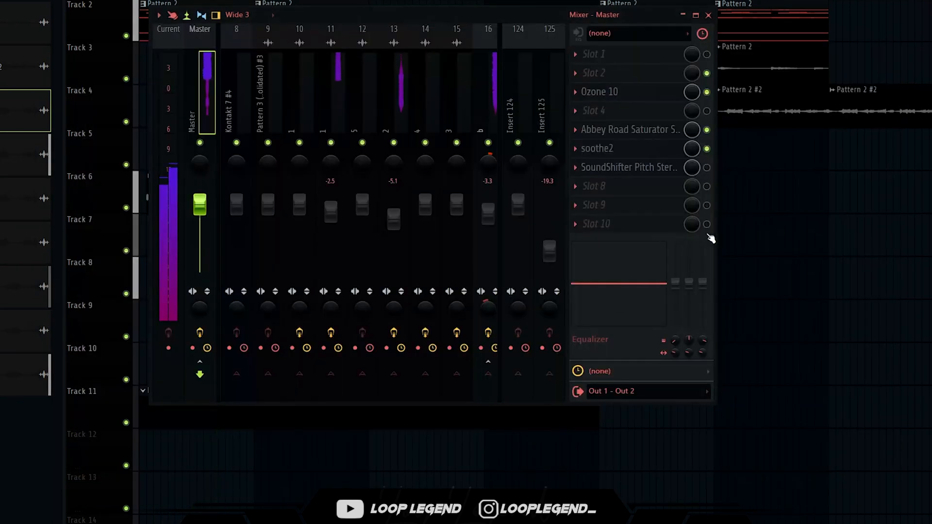
left_click(645, 161)
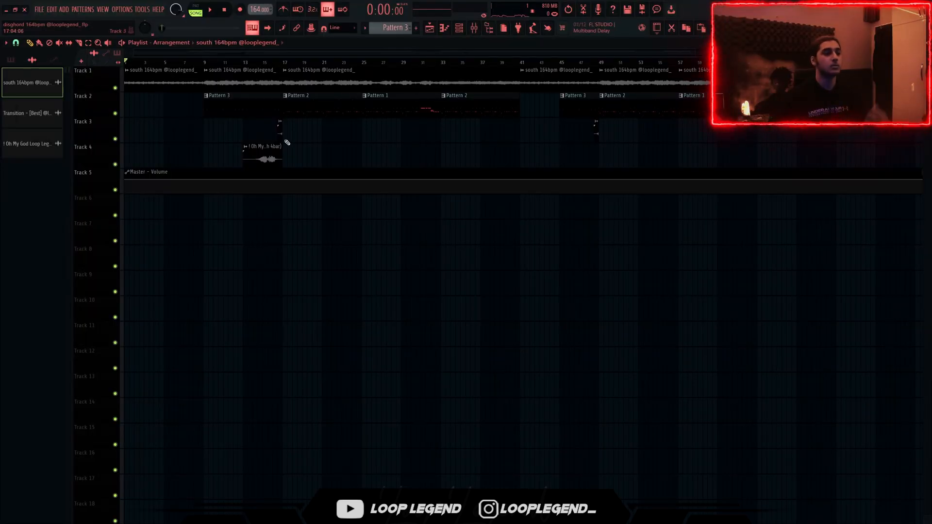
Step: Open the south 164bpm audio clip's settings and inspect the effects on its mixer track
scroll(202, 124, "up", 2)
double_click(238, 71)
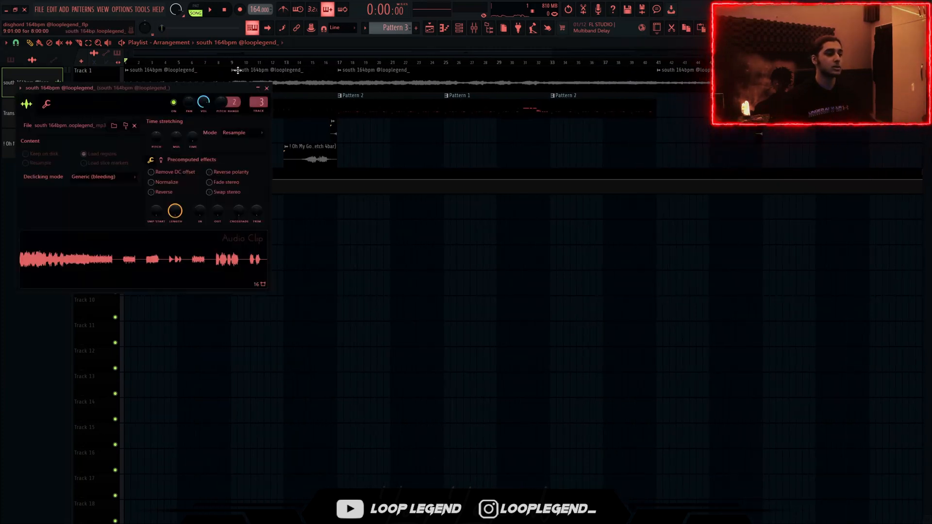
left_click_drag(194, 88, 400, 115)
left_click(473, 27)
left_click(491, 175)
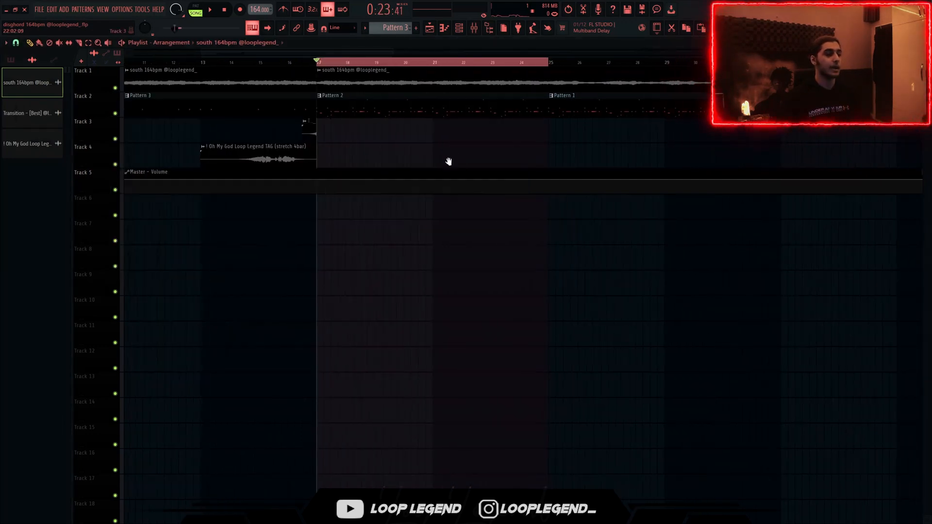
Step: Audition the beat section from bar 17 and examine the Hi Hat - [Oh Hey Pyrex] notes of Pattern 2 in the piano roll
key("space")
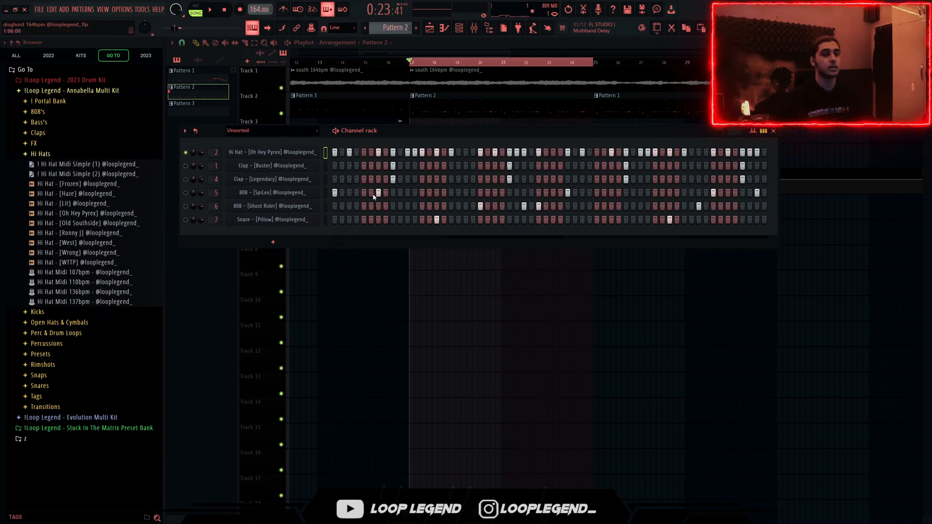
left_click(269, 152)
key("Escape")
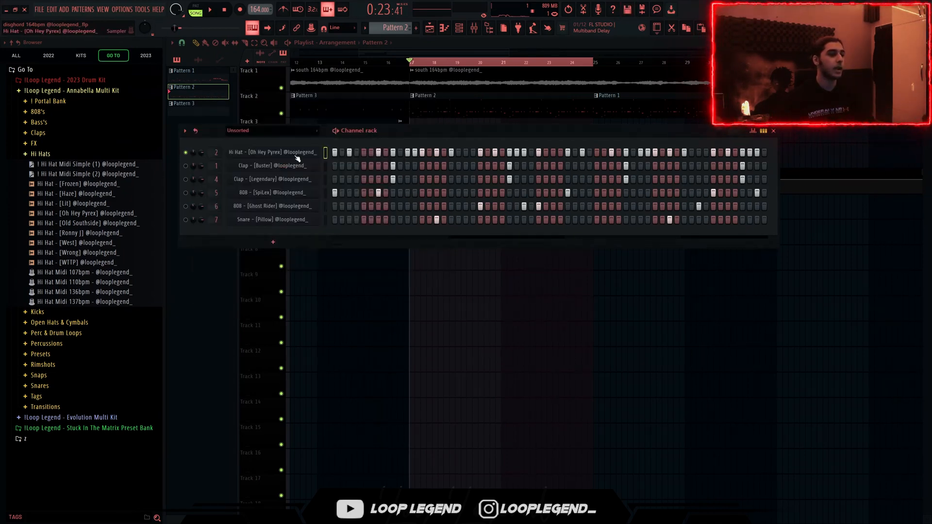
key("F7")
key("space")
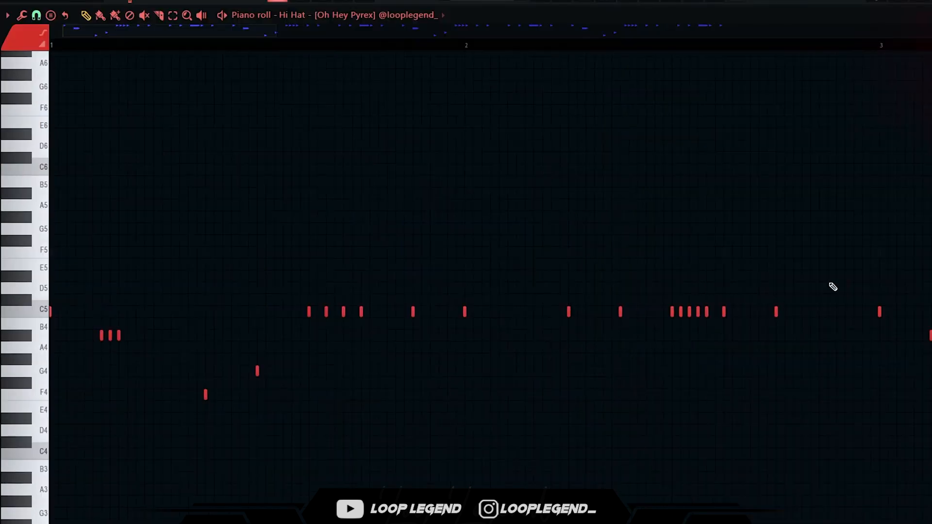
scroll(853, 162, "down", 3)
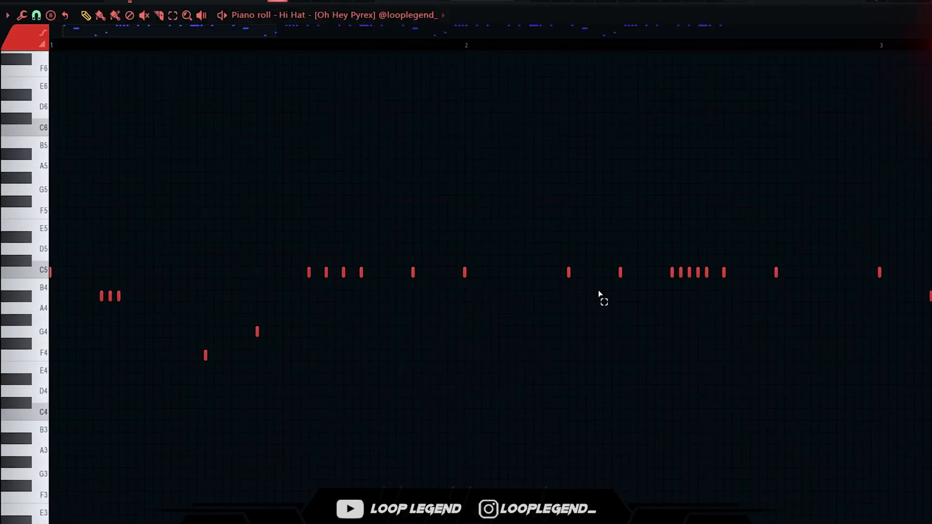
scroll(60, 63, "up", 2)
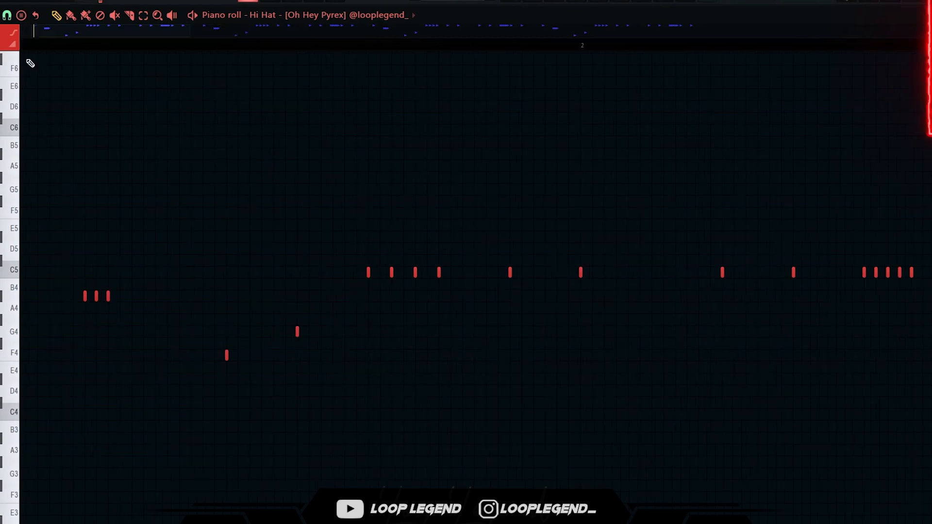
left_click_drag(520, 243, 408, 281)
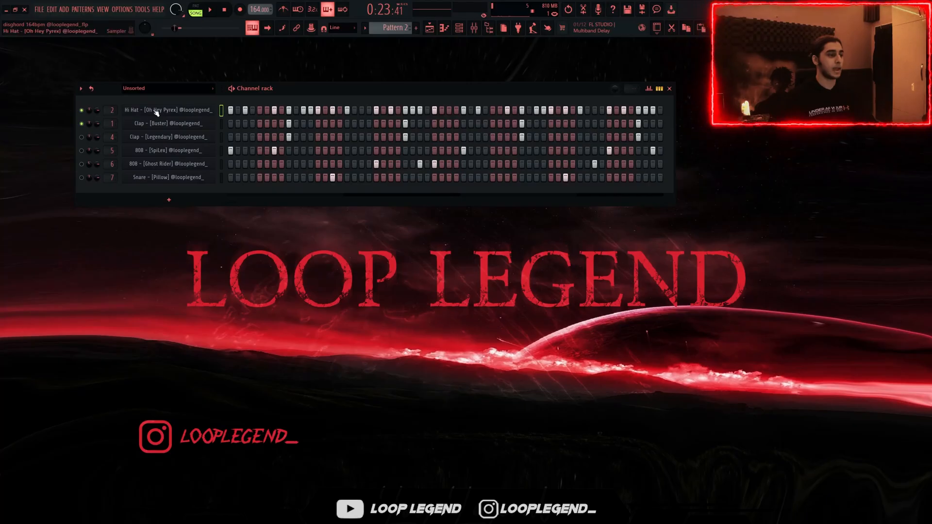
Step: Review Pattern 2's 808 notes and check the cut group settings of the SpiLex and Ghost Rider 808 channels
left_click_drag(169, 100, 299, 101)
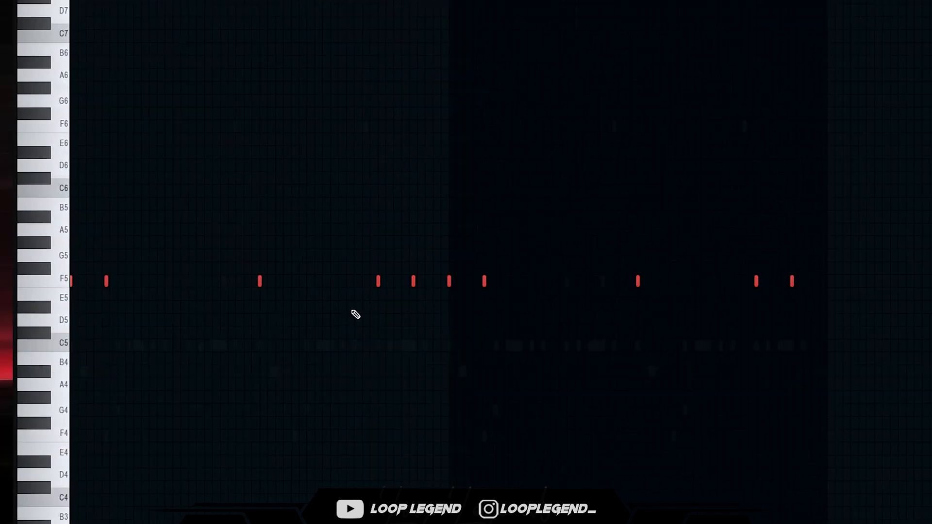
key("F6")
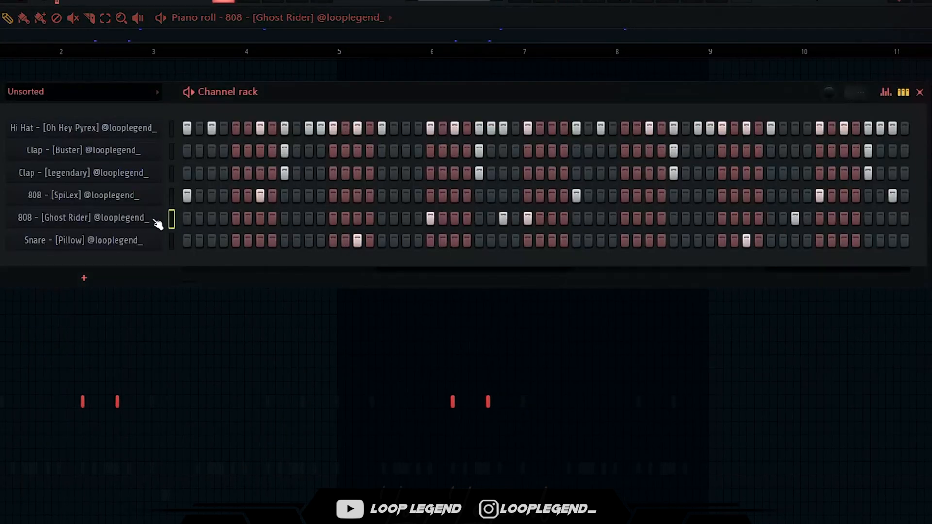
left_click(123, 199)
left_click(296, 181)
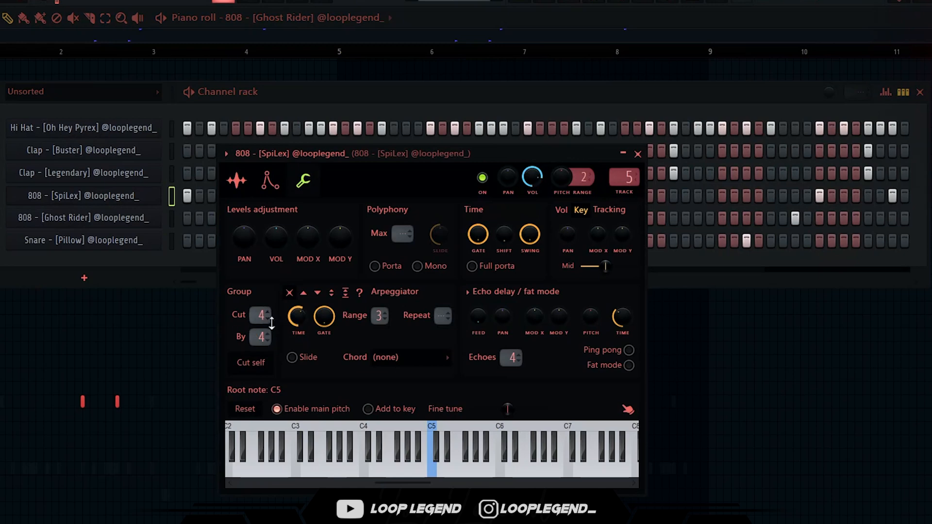
left_click(107, 221)
left_click(232, 326)
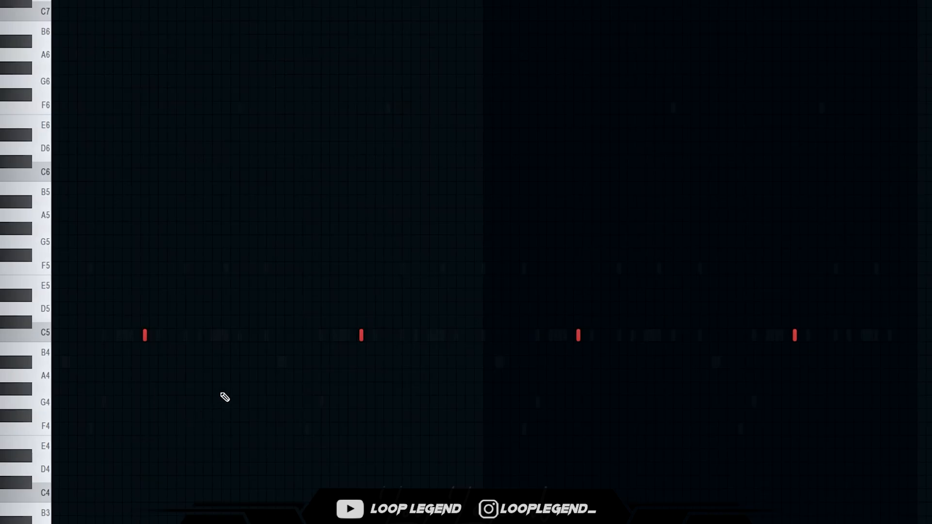
Step: View the Snare - [Pillow] notes, play the song, and return to the Playlist to review the arrangement
scroll(495, 208, "down", 5)
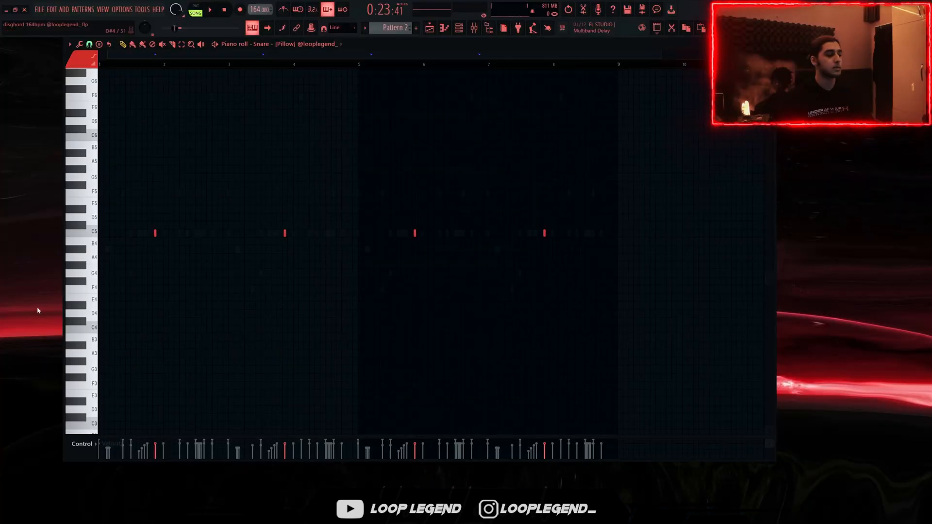
key("space")
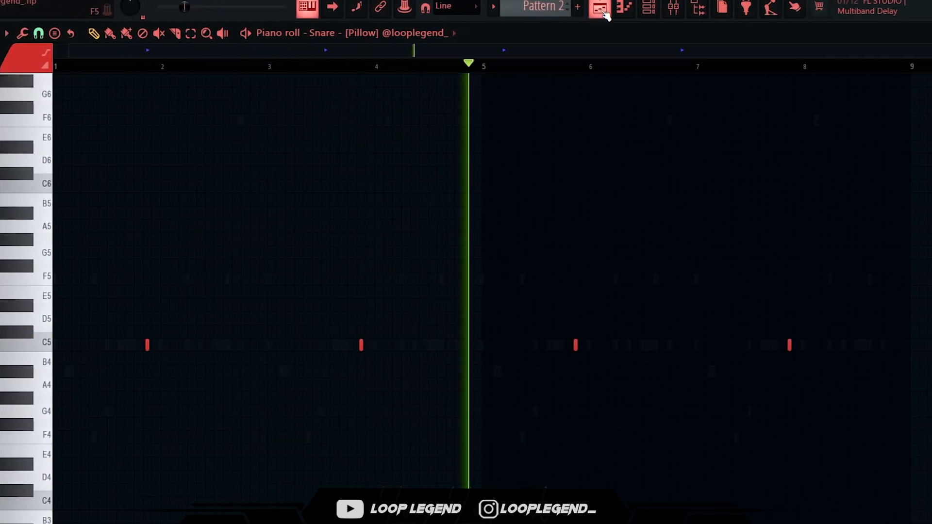
left_click(600, 7)
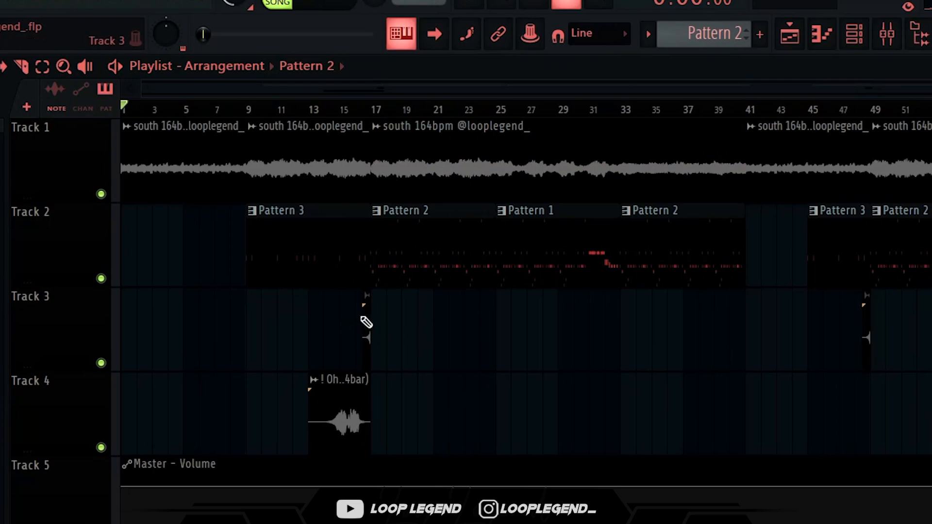
left_click_drag(366, 322, 124, 124)
left_click_drag(407, 374, 570, 73)
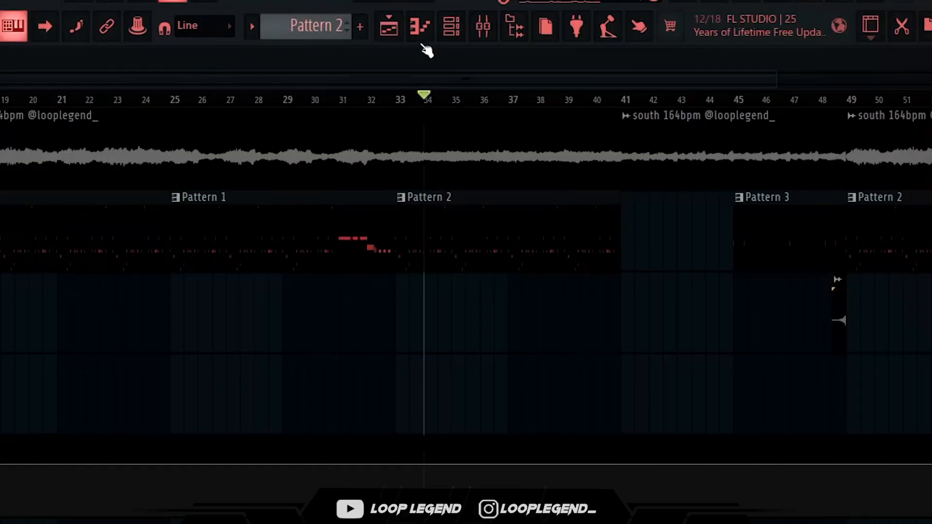
Step: Inspect the channel settings of the Transition - [Best] audio clip placed before bar 49, and close them
left_click_drag(421, 45, 391, 53)
left_click_drag(610, 335, 487, 257)
scroll(533, 320, "down", 3)
scroll(505, 313, "up", 3)
left_click_drag(501, 313, 338, 243)
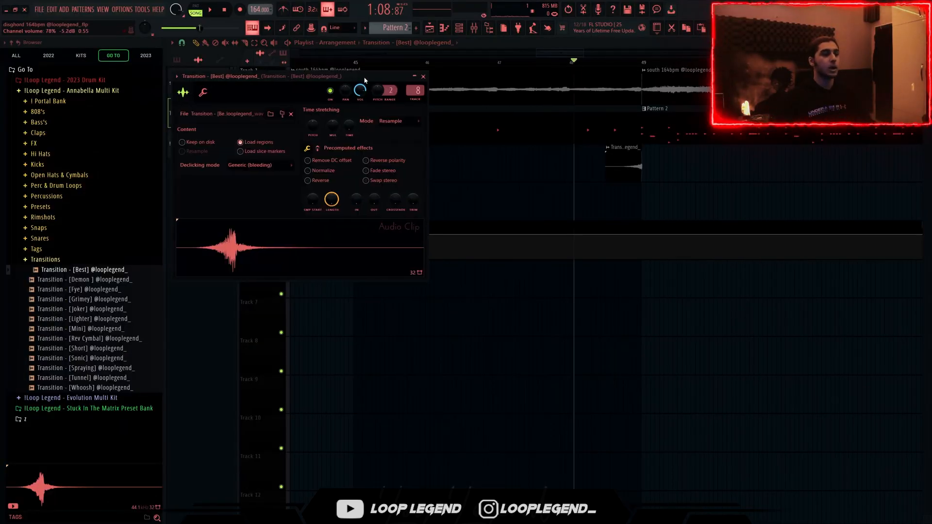
left_click_drag(310, 213, 503, 242)
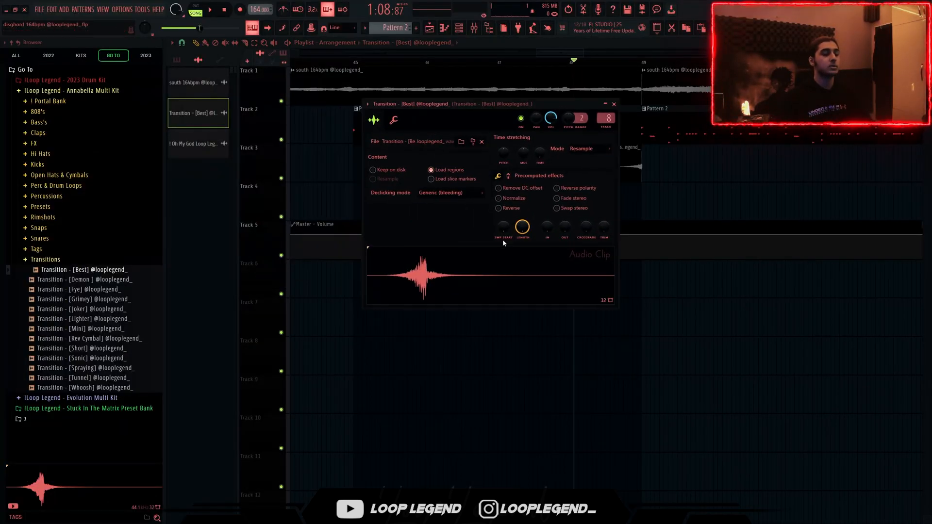
left_click(614, 104)
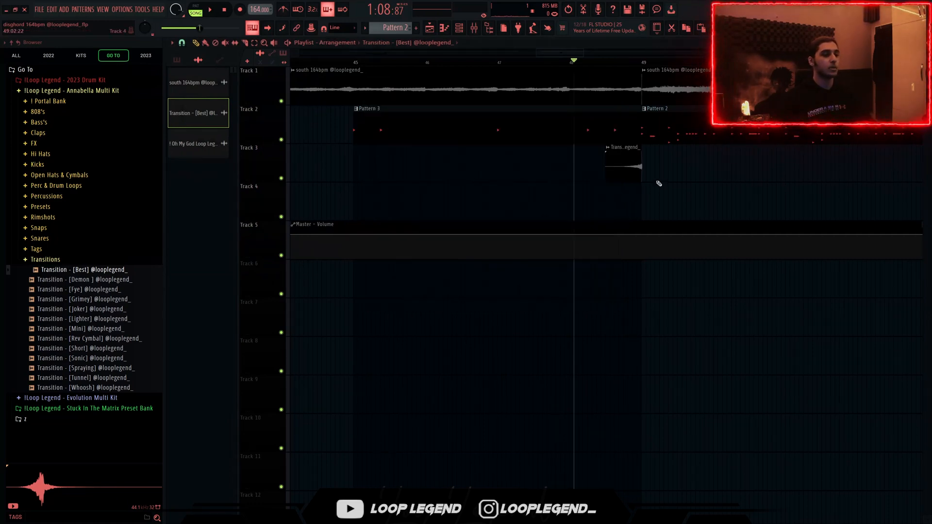
Step: Play the arrangement through the transition clip into the drop at bar 49
key("space")
scroll(660, 184, "down", 3)
scroll(664, 185, "up", 3)
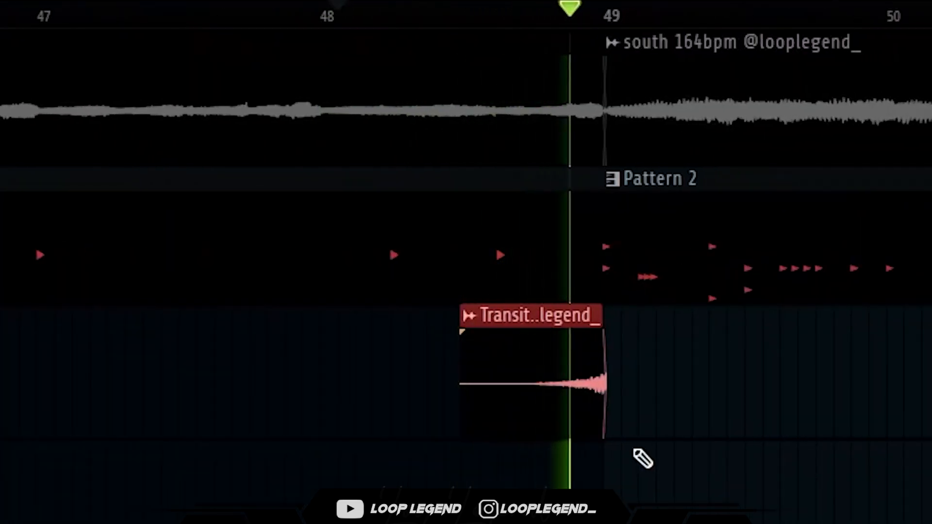
Step: Select the closing melody and drum clips and examine the Master - Volume automation at the end of the song
scroll(636, 476, "down", 5)
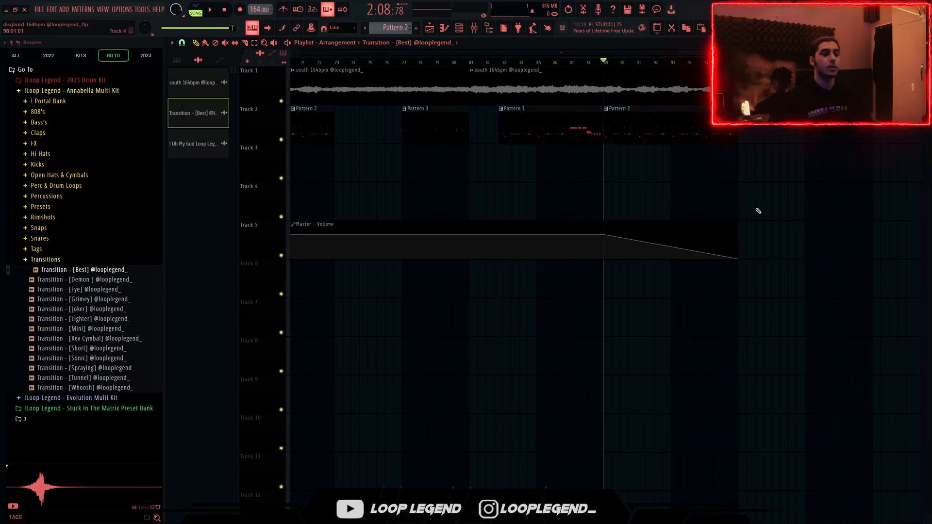
left_click_drag(824, 222, 502, 85)
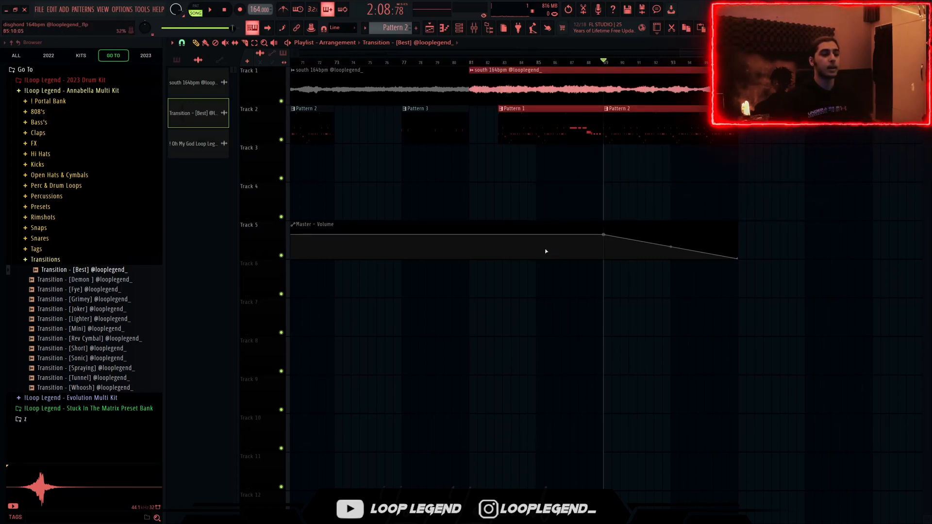
left_click(617, 270)
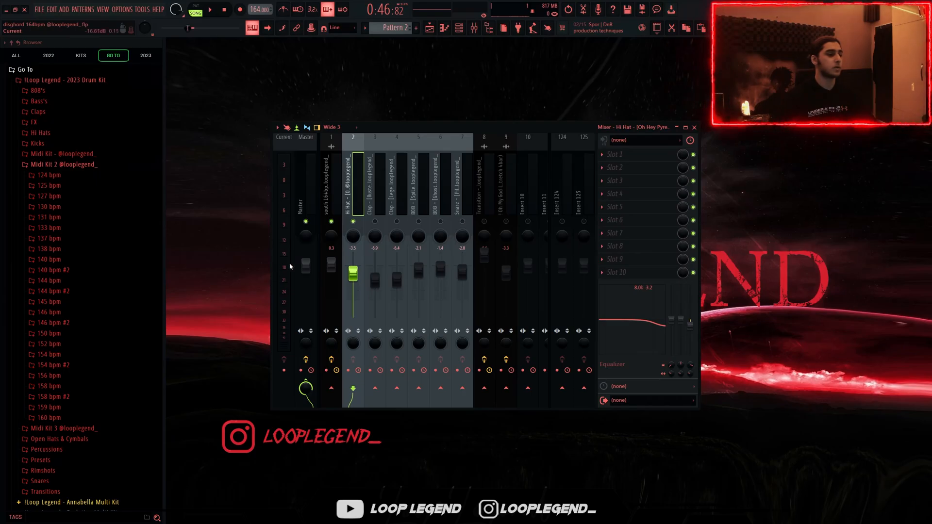
Step: Audition the soloed hi-hat and the two clap tracks in the mixer and check their levels on the meter
key("space")
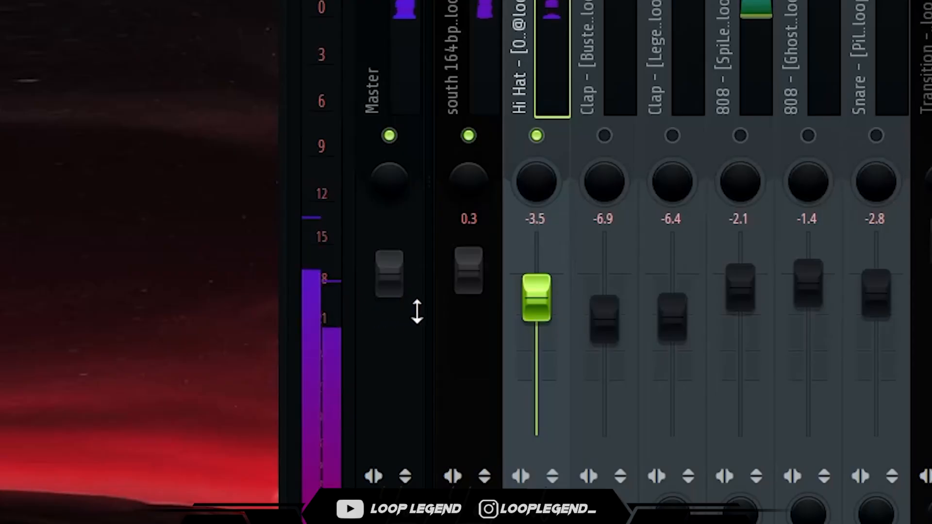
left_click(646, 35)
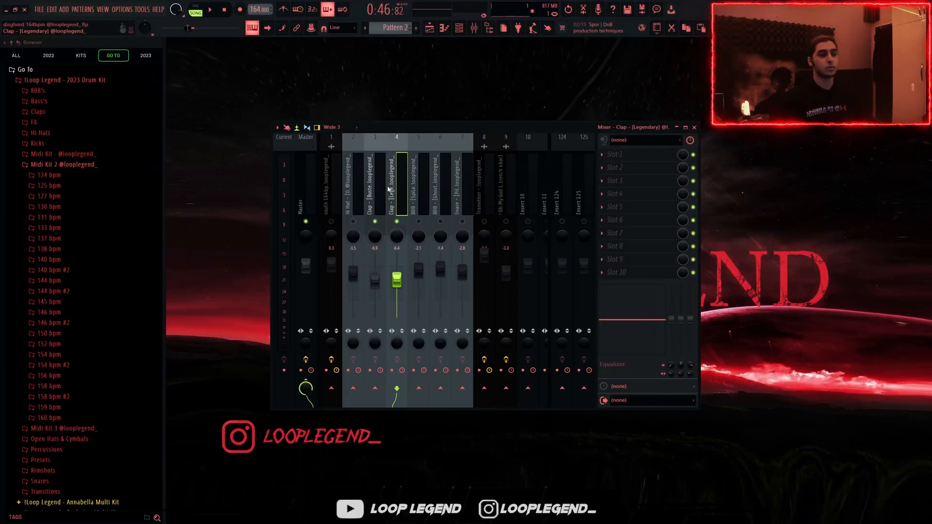
left_click(304, 185)
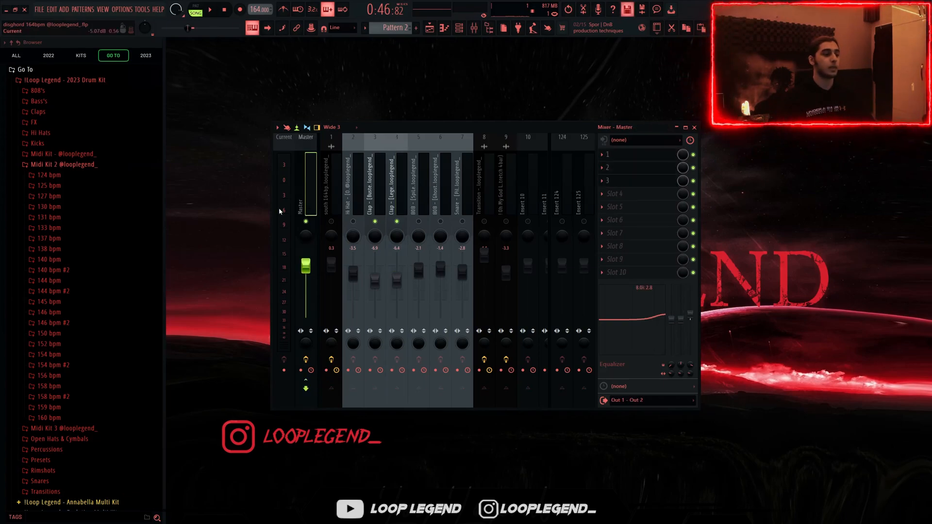
key("space")
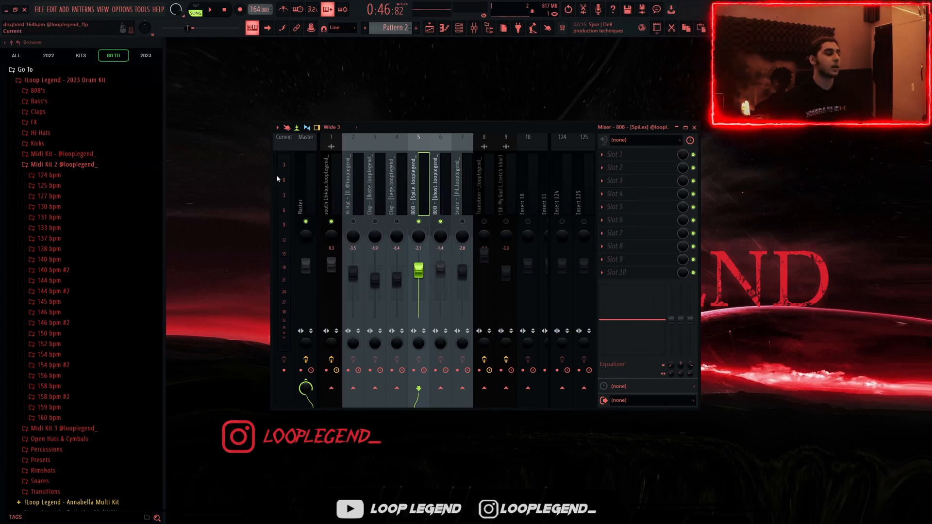
Step: Audition the two soloed 808 tracks, followed by the claps with the snare, and check their mixer levels
left_click(450, 183)
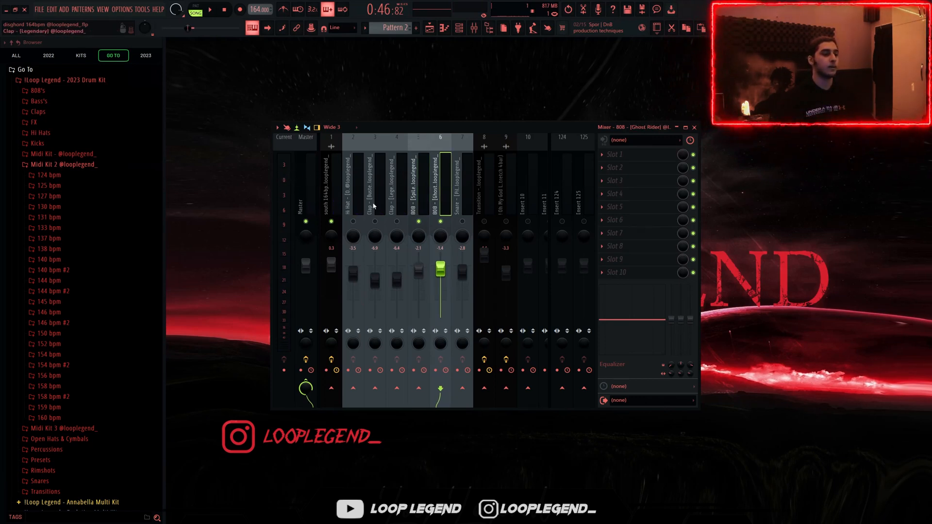
left_click(417, 194)
key("space")
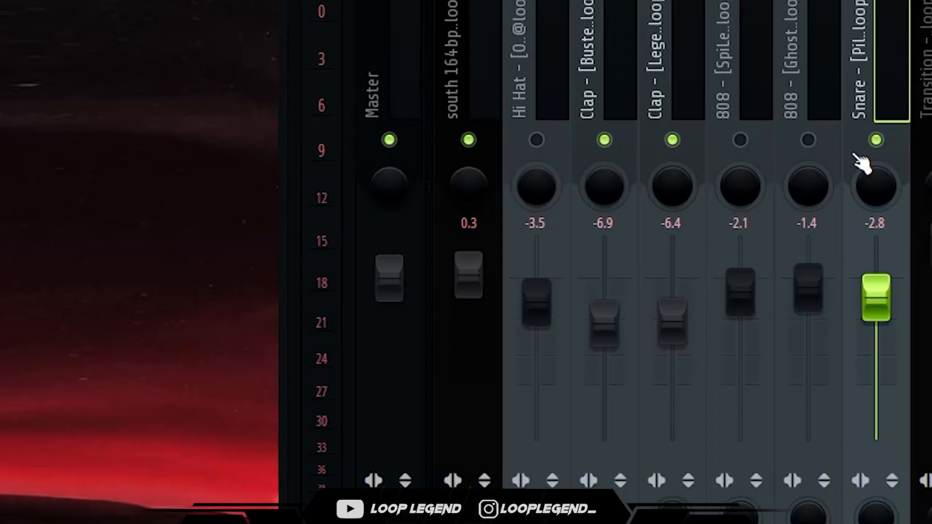
key("space")
Step: Review the Master track's effects: the two Fruity Parametric EQs in slots 1 and 2 and the Soft Clipper in slot 3
left_click_drag(362, 124, 315, 124)
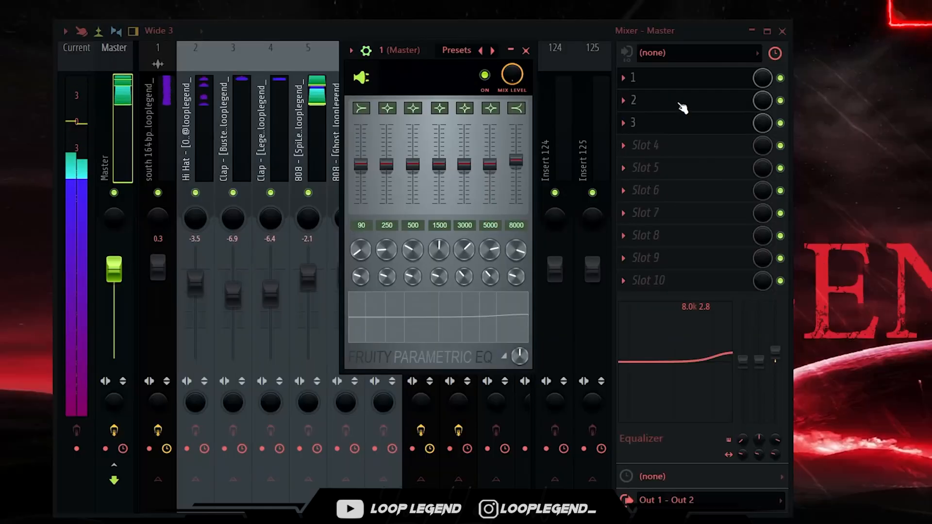
left_click(590, 169)
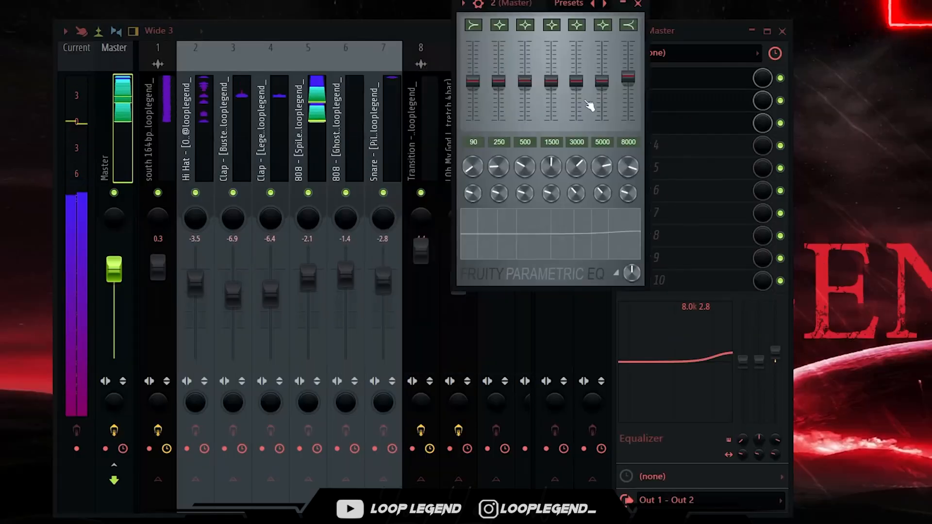
left_click_drag(509, 4, 401, 80)
left_click(659, 120)
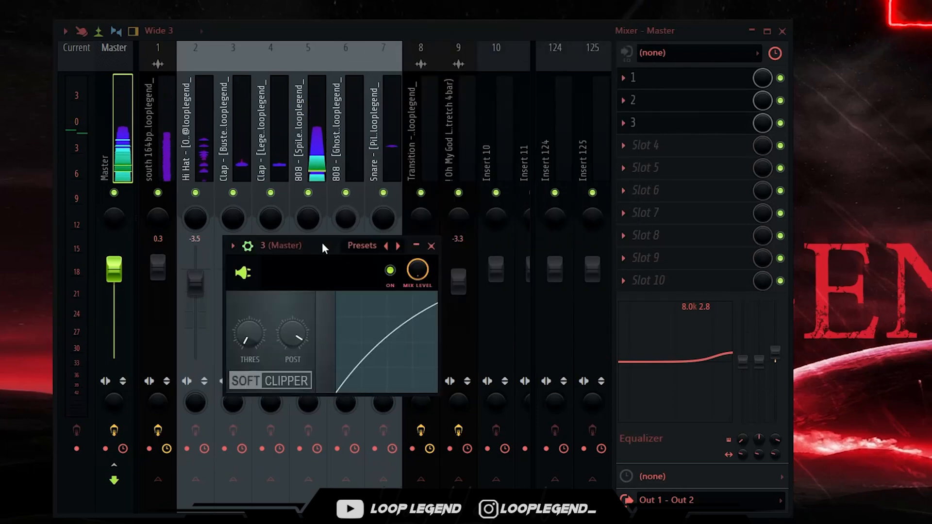
left_click_drag(322, 244, 431, 130)
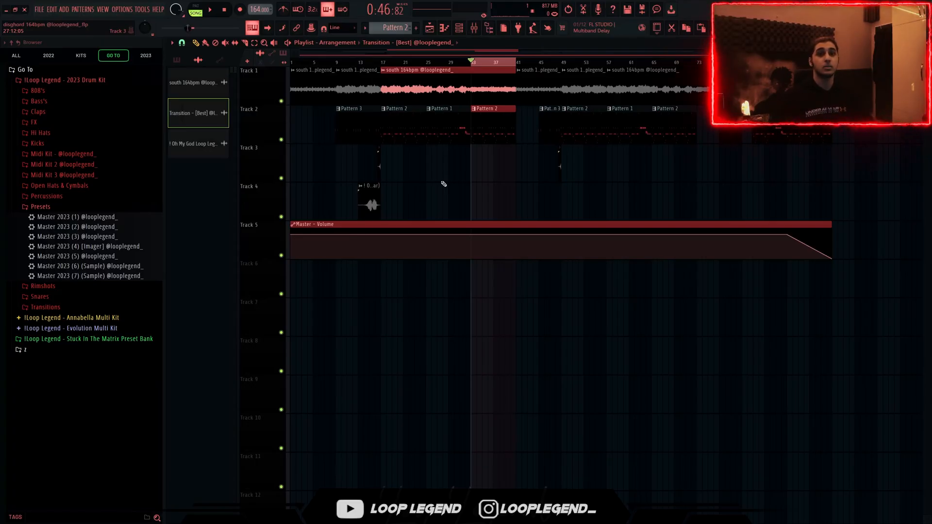